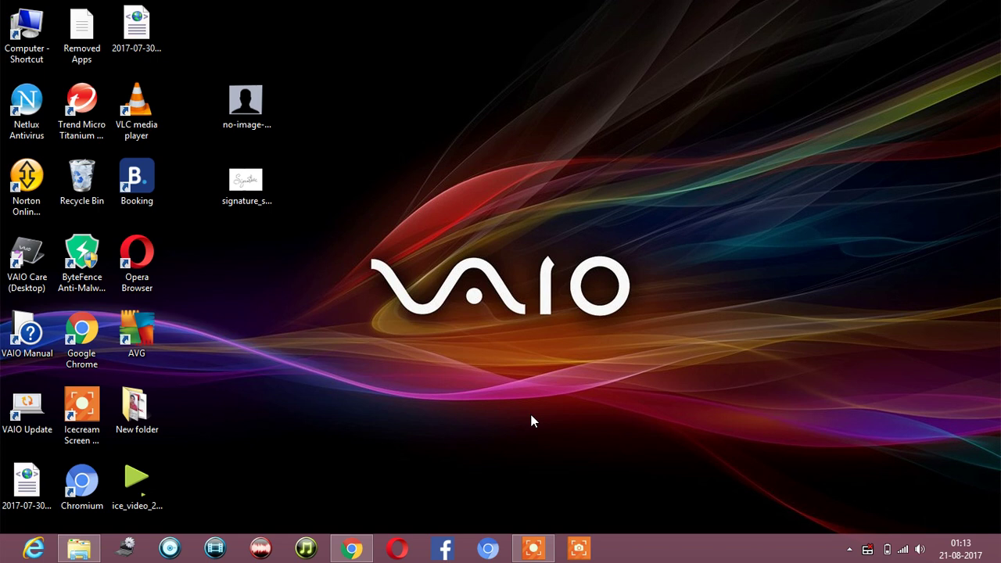
Bring the imresizer.com Chrome window back to the front from the taskbar.
{"action": "left_click", "coordinate": [351, 548]}
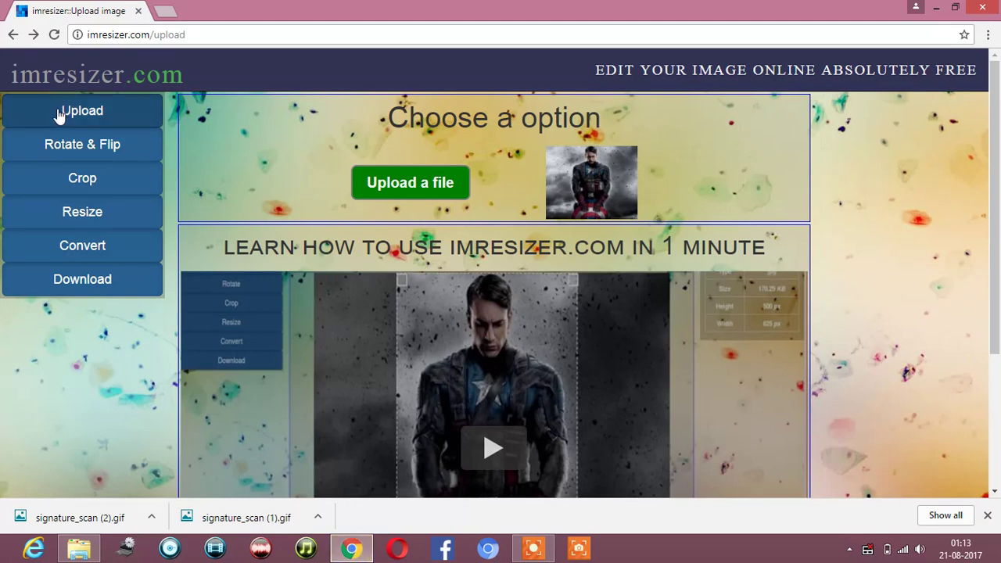
Upload the no-image-icon-hi PNG from the Desktop to imresizer.com (535 × 600 px).
{"action": "left_click", "coordinate": [65, 114]}
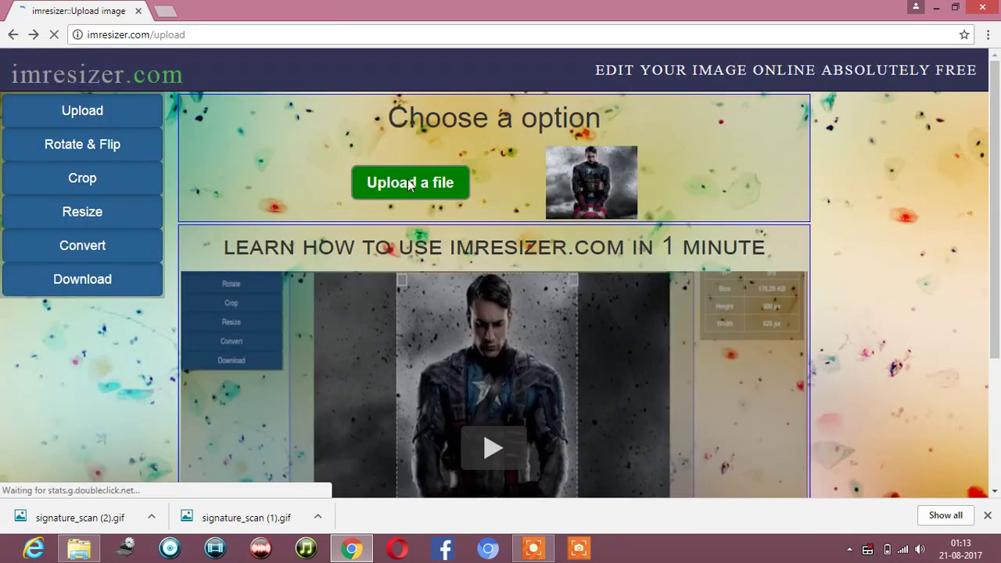
{"action": "left_click", "coordinate": [409, 184]}
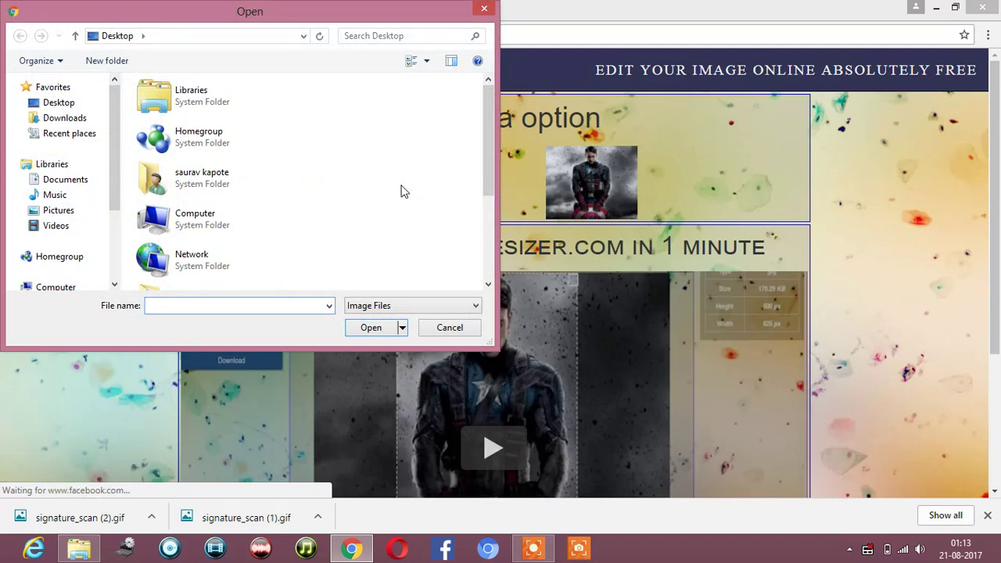
{"action": "scroll", "coordinate": [487, 137], "scroll_direction": "down", "scroll_amount": 2}
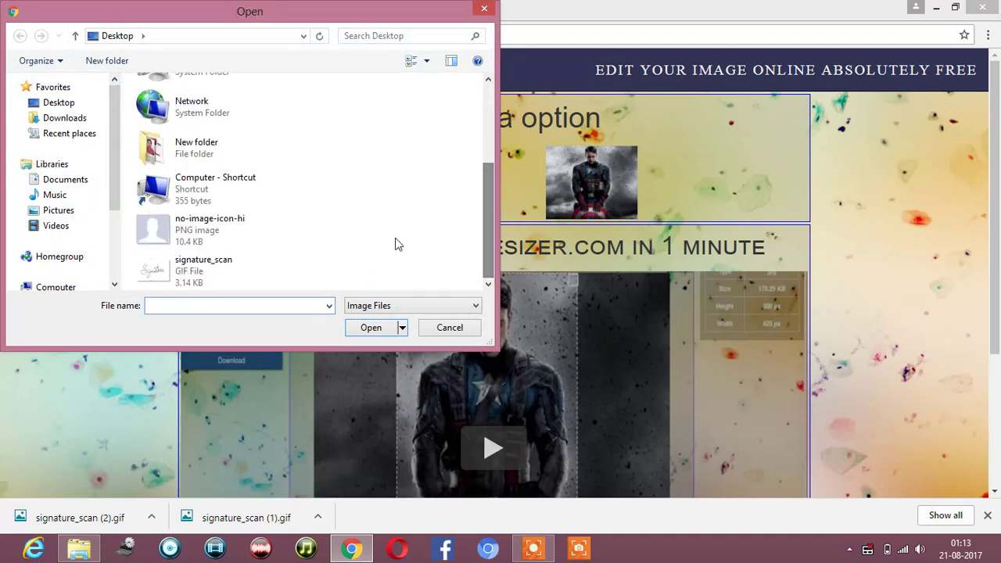
{"action": "left_click", "coordinate": [242, 233]}
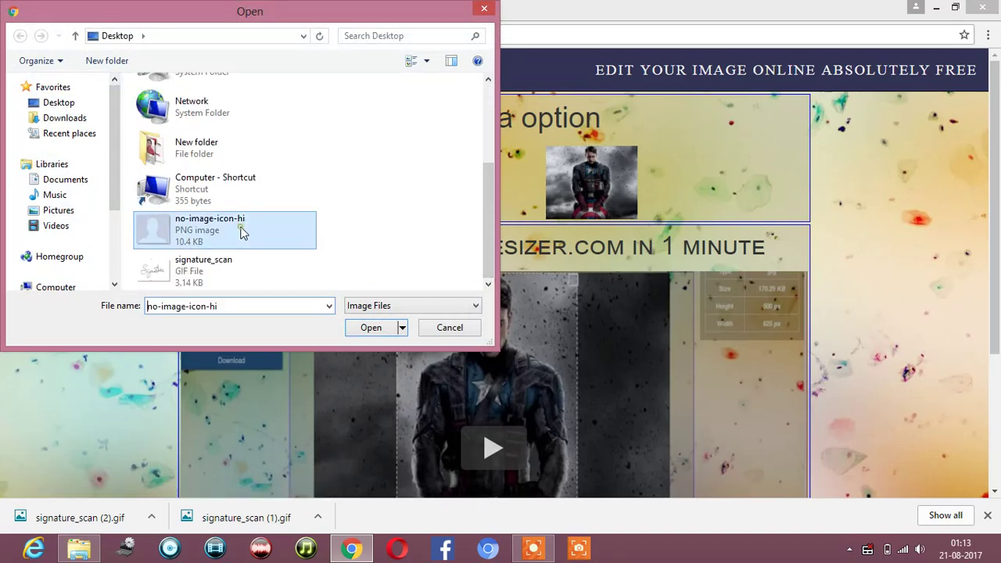
{"action": "left_click", "coordinate": [382, 334]}
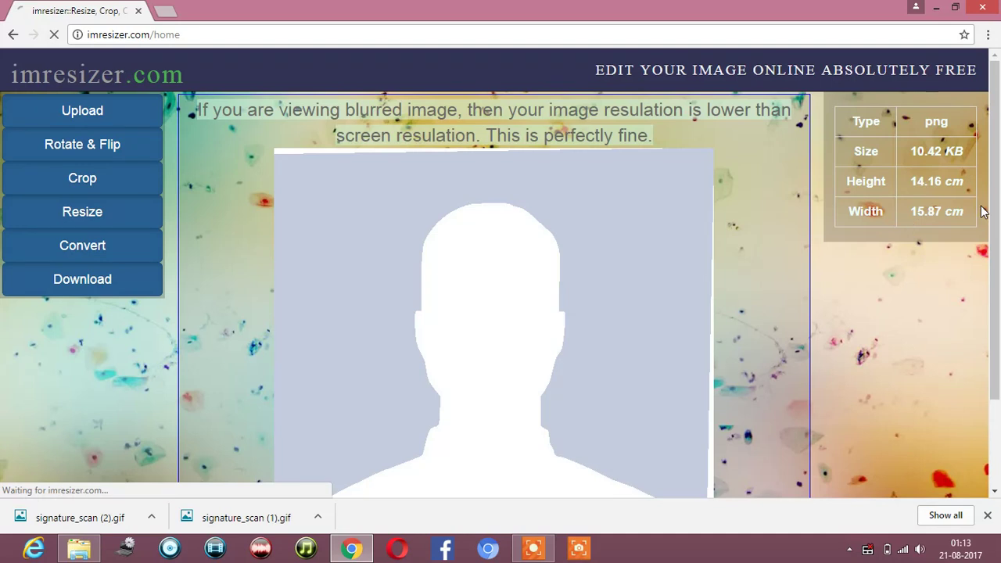
{"action": "scroll", "coordinate": [999, 348], "scroll_direction": "down", "scroll_amount": 2}
{"action": "scroll", "coordinate": [999, 248], "scroll_direction": "up", "scroll_amount": 2}
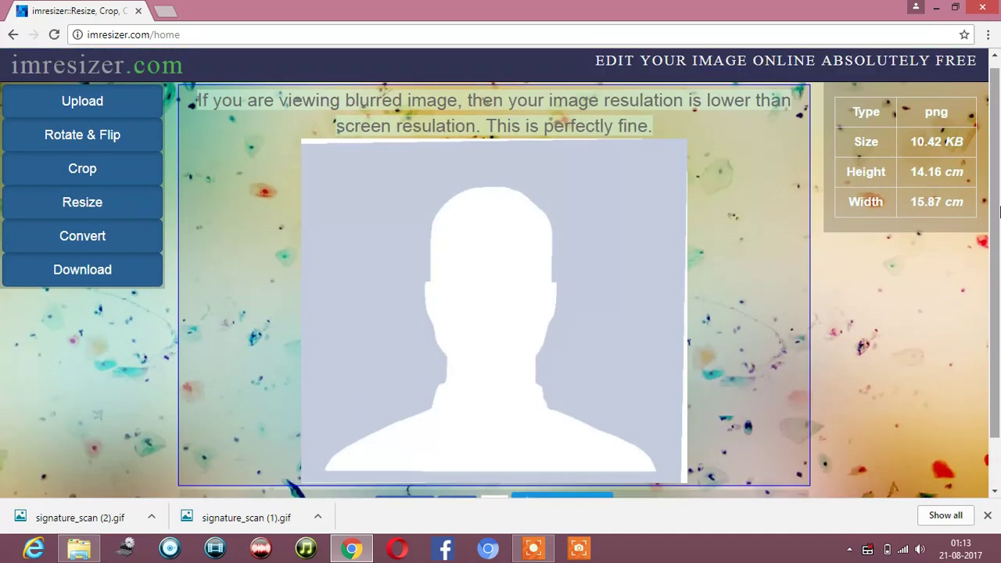
Resize the photo in centimetres to 4.5 cm high by 3.5 cm wide.
{"action": "left_click", "coordinate": [100, 201]}
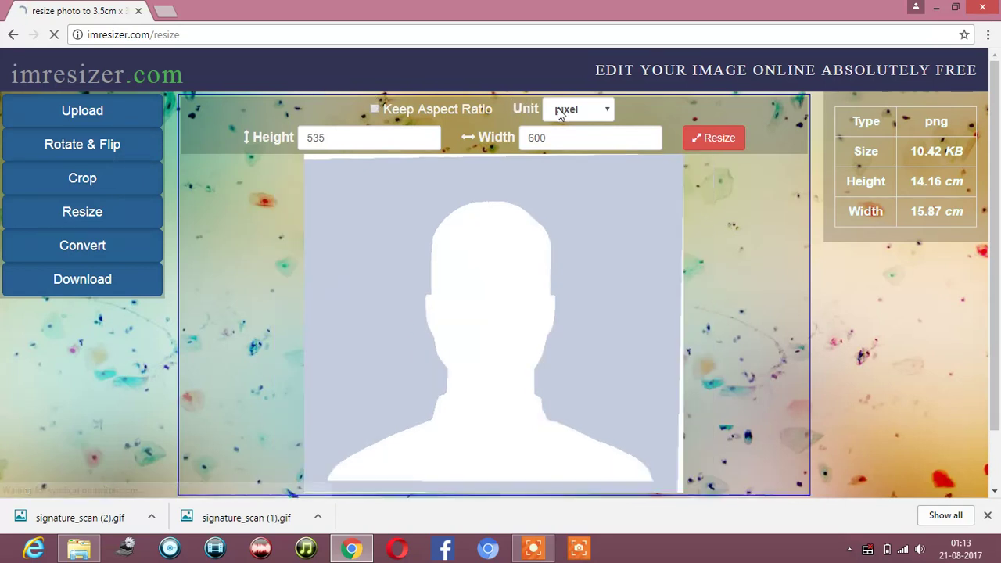
{"action": "left_click", "coordinate": [561, 111]}
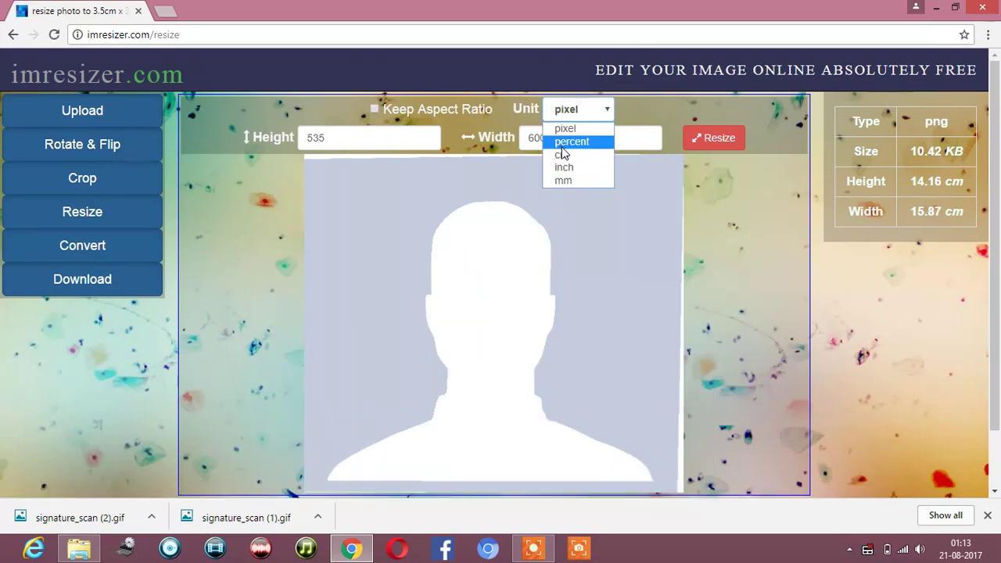
{"action": "left_click", "coordinate": [563, 155]}
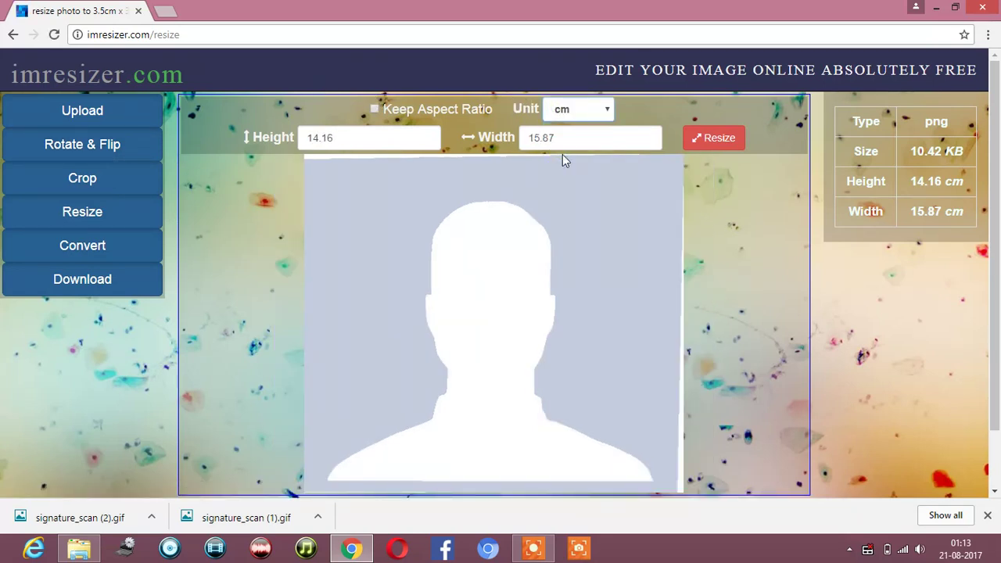
{"action": "left_click", "coordinate": [377, 133]}
{"action": "key", "text": "BackSpace"}
{"action": "key", "text": "BackSpace"}
{"action": "key", "text": "BackSpace"}
{"action": "key", "text": "BackSpace"}
{"action": "key", "text": "BackSpace"}
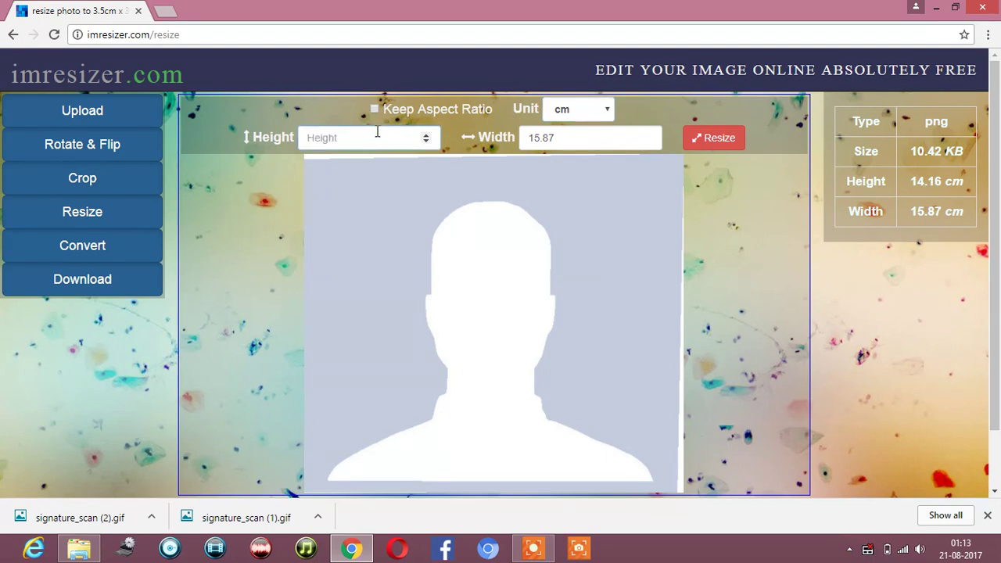
{"action": "type", "text": "4.5"}
{"action": "left_click", "coordinate": [556, 139]}
{"action": "key", "text": "BackSpace"}
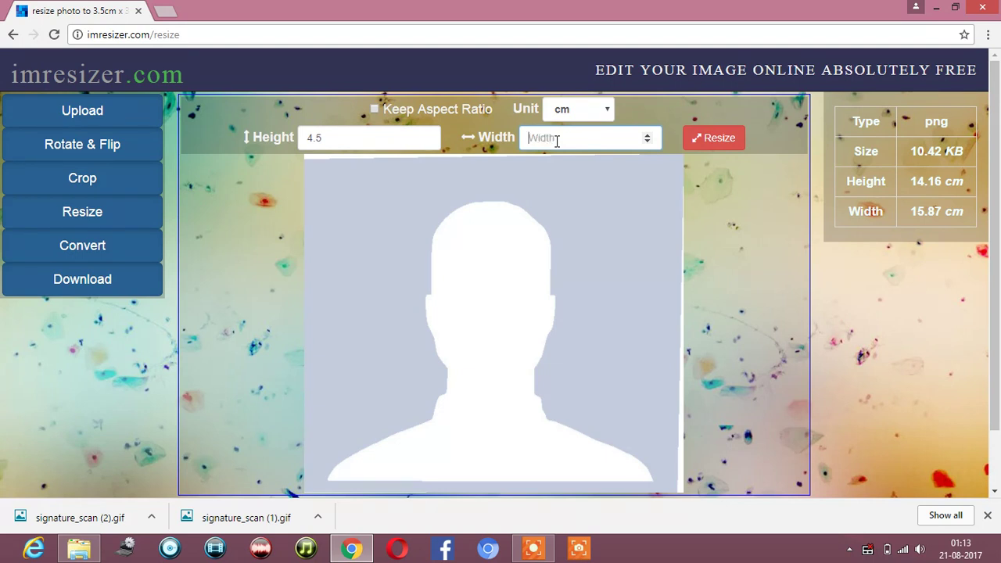
{"action": "type", "text": "3.5"}
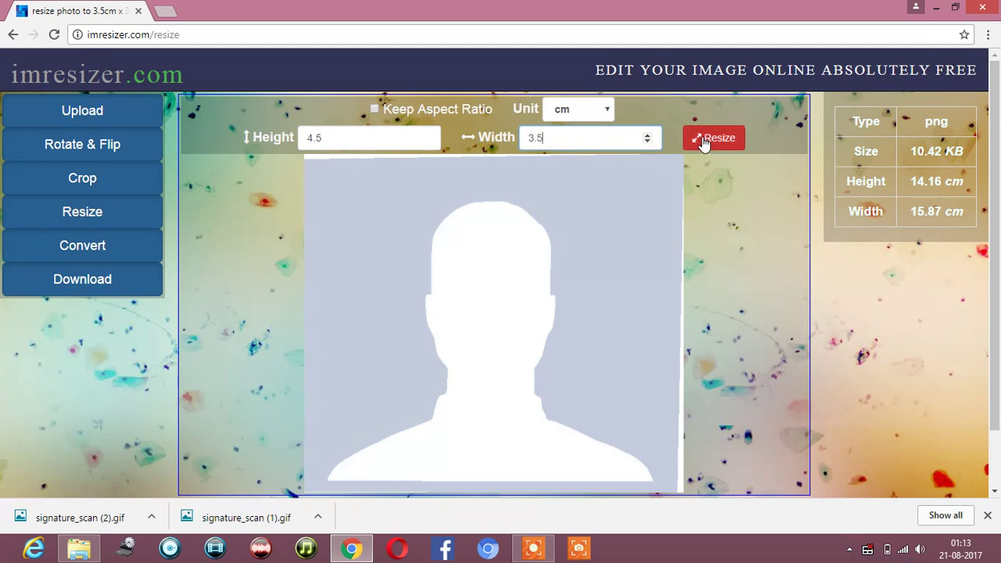
{"action": "left_click", "coordinate": [711, 138]}
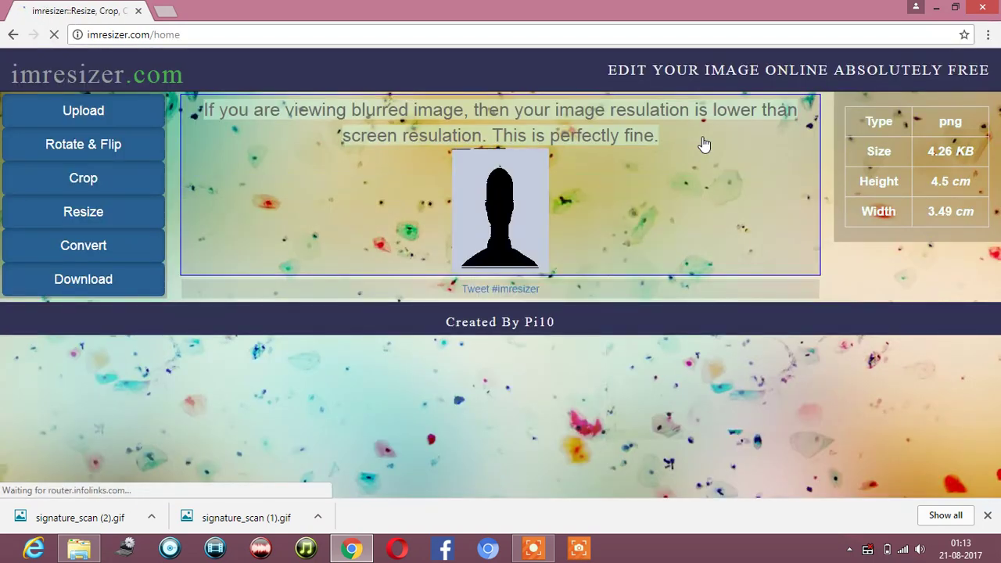
Download the resized no-image-icon-hi.png and return to the upload page.
{"action": "left_click", "coordinate": [57, 273]}
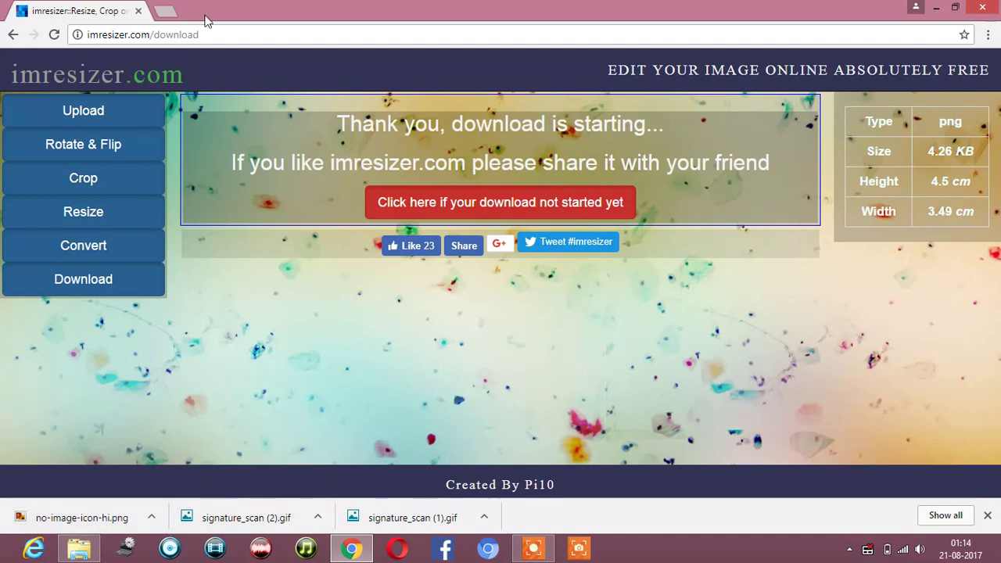
{"action": "left_click", "coordinate": [100, 114]}
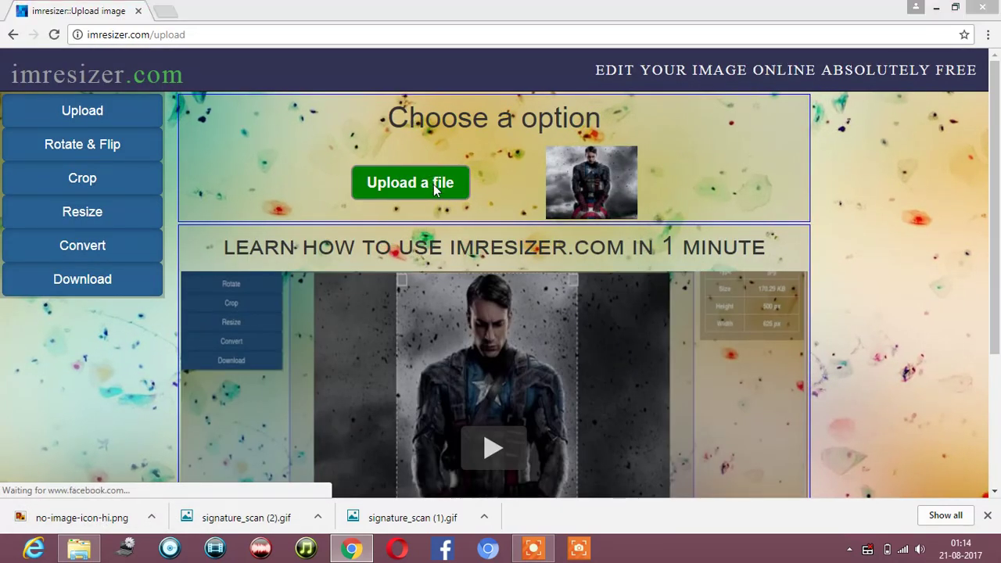
Upload the signature_scan GIF image to imresizer.com.
{"action": "left_click", "coordinate": [434, 184]}
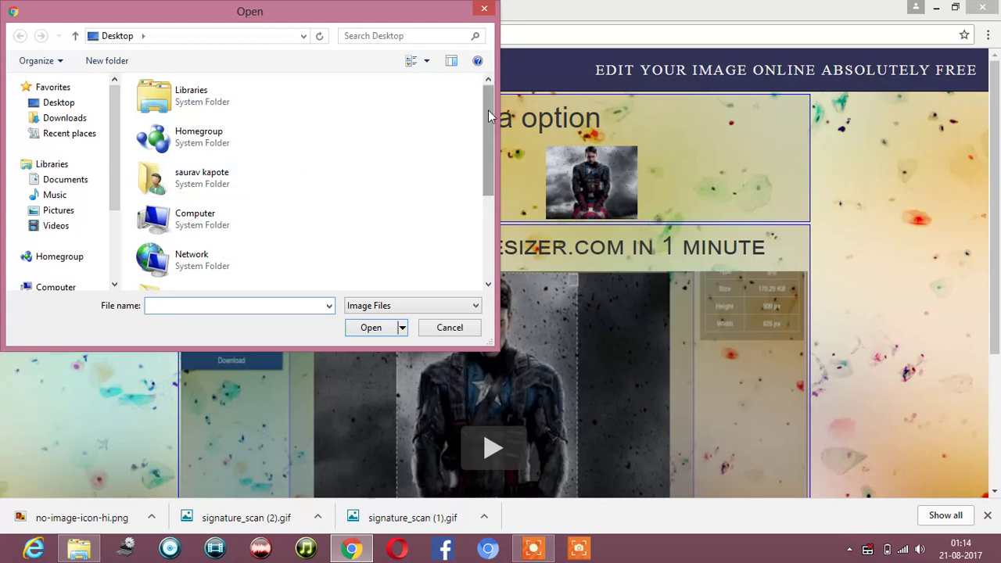
{"action": "left_click_drag", "start_coordinate": [488, 111], "coordinate": [485, 208]}
{"action": "left_click", "coordinate": [219, 288]}
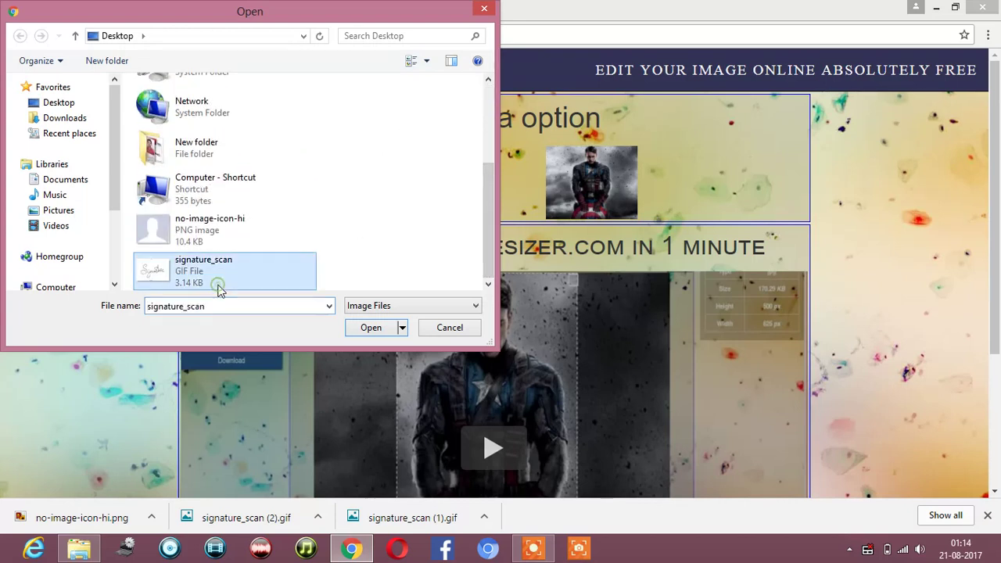
{"action": "left_click", "coordinate": [361, 328]}
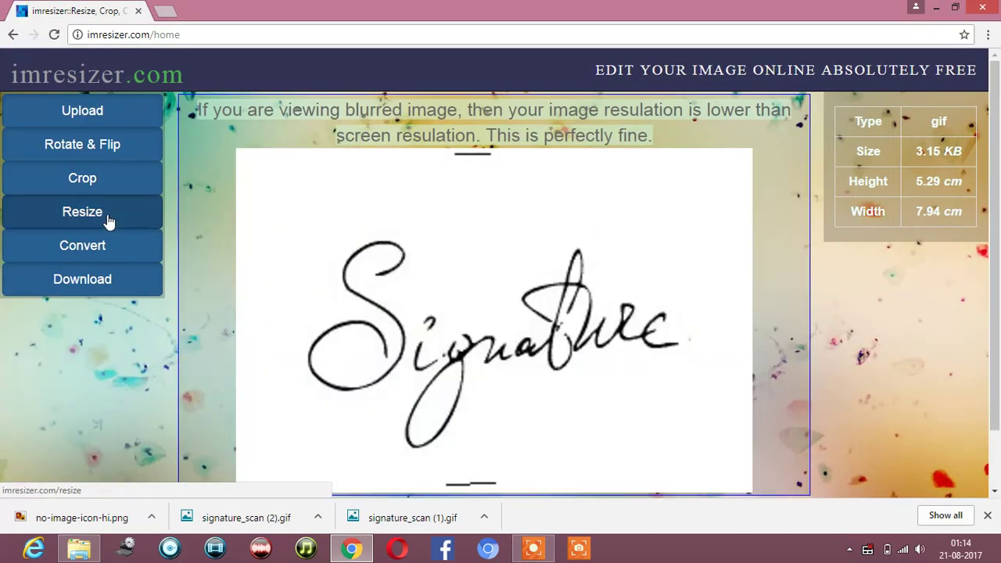
Resize the signature in centimetres to 1.5 cm high by 3.5 cm wide.
{"action": "left_click", "coordinate": [107, 219]}
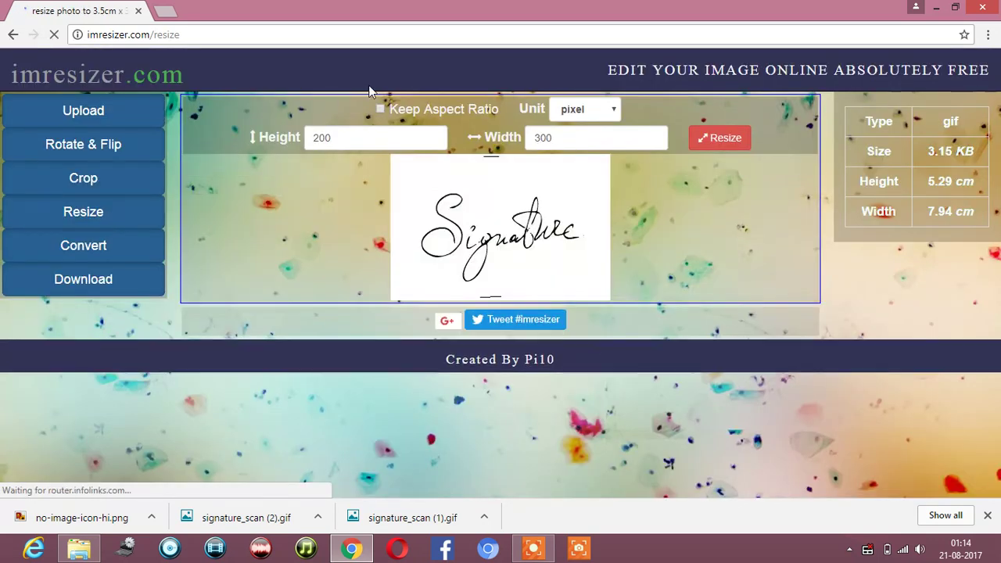
{"action": "left_click", "coordinate": [363, 133]}
{"action": "key", "text": "BackSpace"}
{"action": "key", "text": "BackSpace"}
{"action": "key", "text": "BackSpace"}
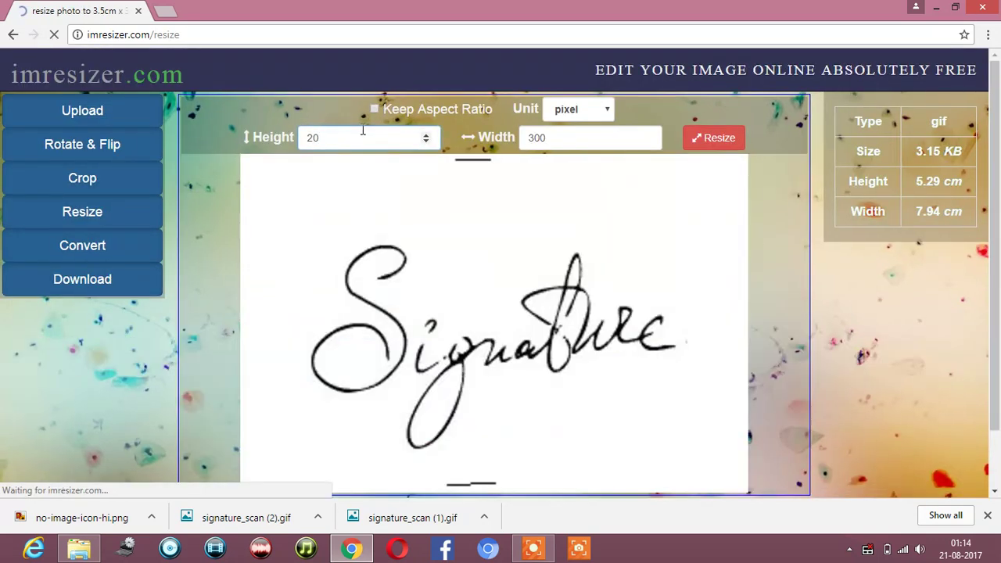
{"action": "left_click", "coordinate": [560, 112]}
{"action": "left_click", "coordinate": [558, 156]}
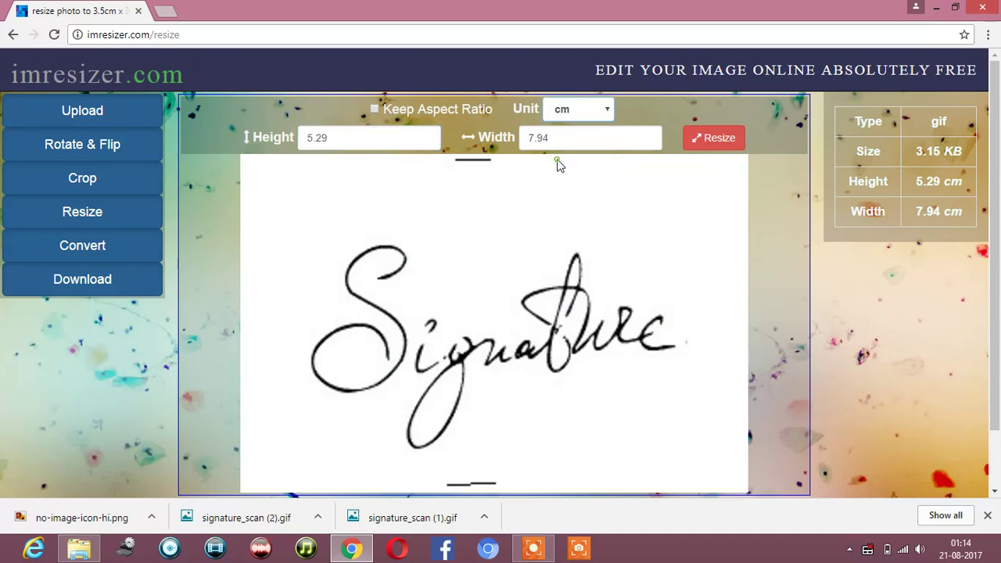
{"action": "left_click", "coordinate": [413, 142]}
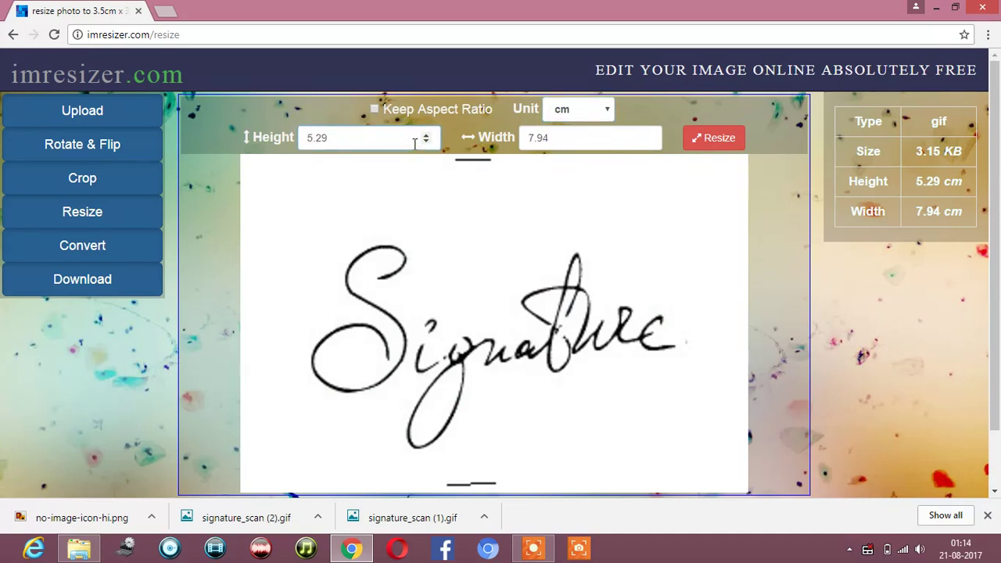
{"action": "key", "text": "BackSpace"}
{"action": "key", "text": "BackSpace"}
{"action": "key", "text": "BackSpace"}
{"action": "type", "text": "1"}
{"action": "left_click", "coordinate": [555, 135]}
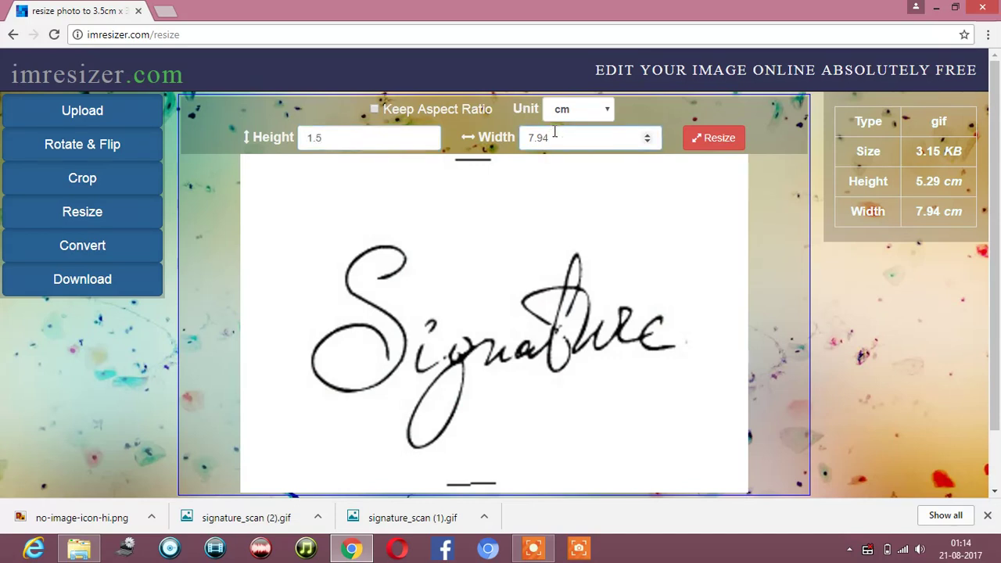
{"action": "key", "text": "ctrl+a"}
{"action": "type", "text": "3"}
{"action": "left_click", "coordinate": [694, 139]}
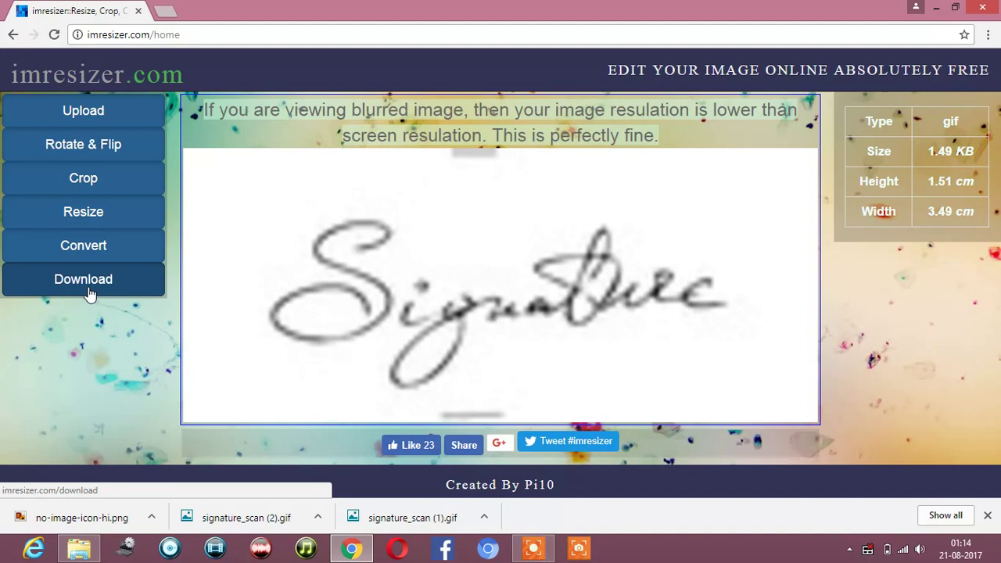
Download the resized signature_scan.gif and show it in the Downloads folder.
{"action": "left_click", "coordinate": [90, 294]}
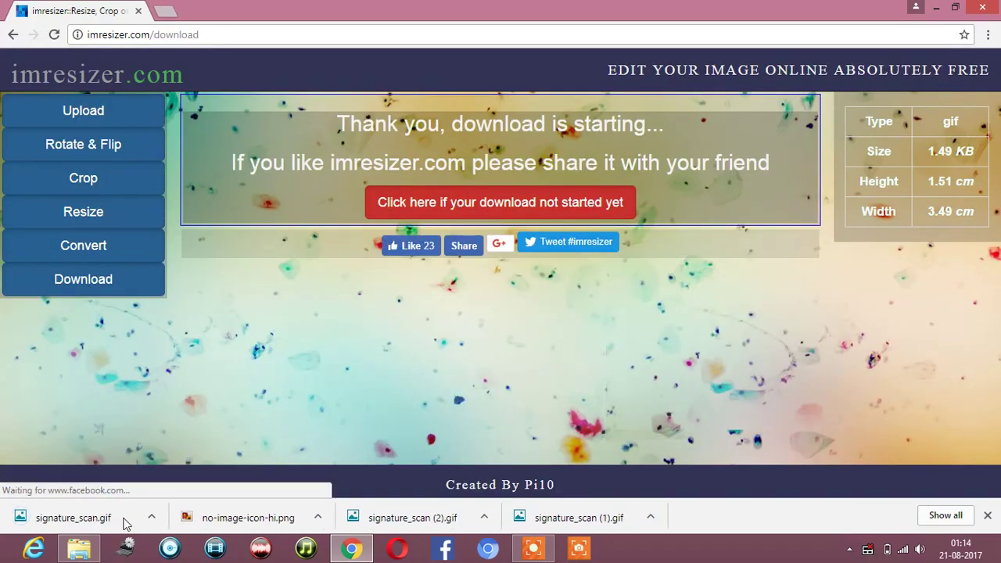
{"action": "left_click", "coordinate": [151, 516]}
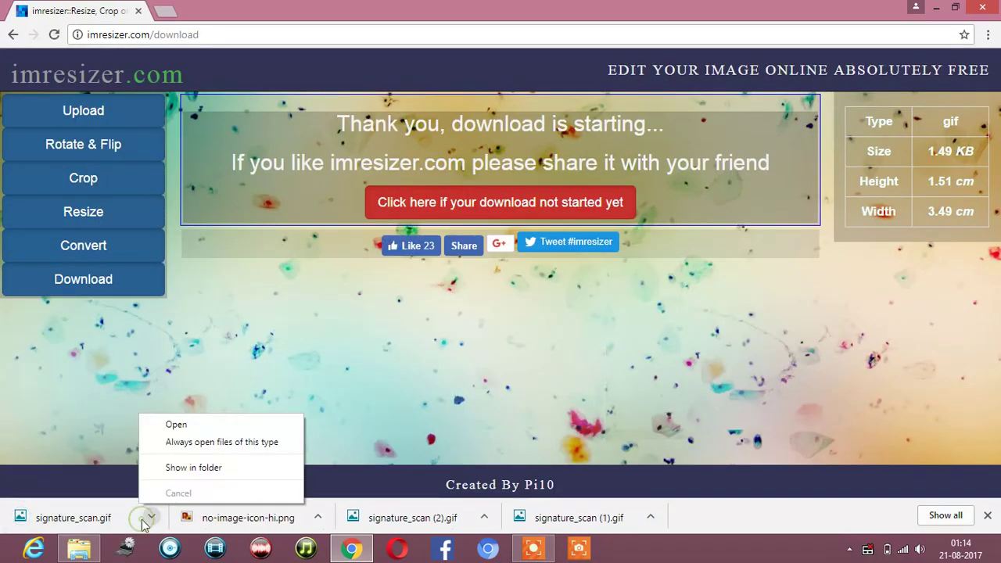
{"action": "left_click", "coordinate": [193, 468]}
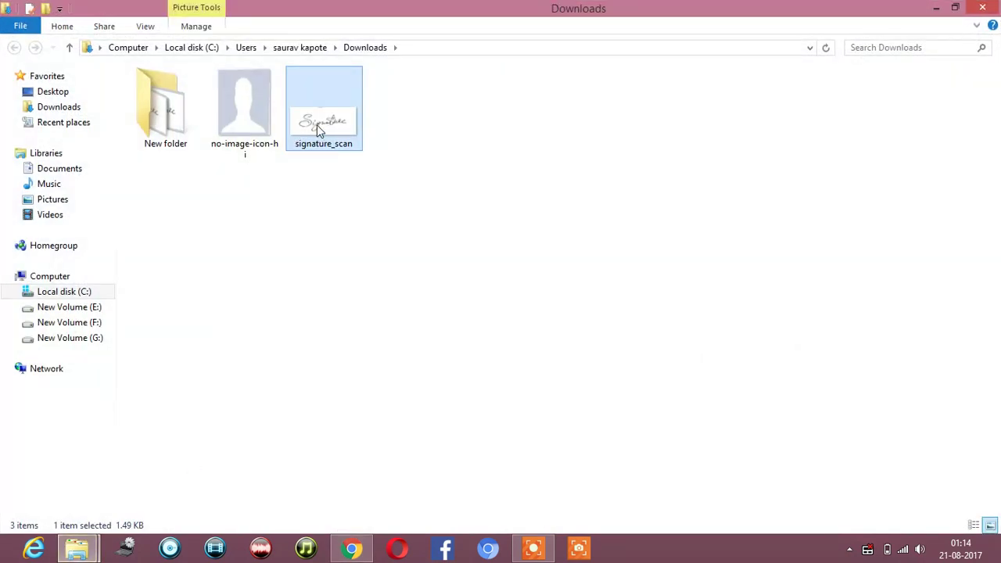
Open the no-image-icon-hi photo in Paint through Open with.
{"action": "left_click", "coordinate": [233, 138]}
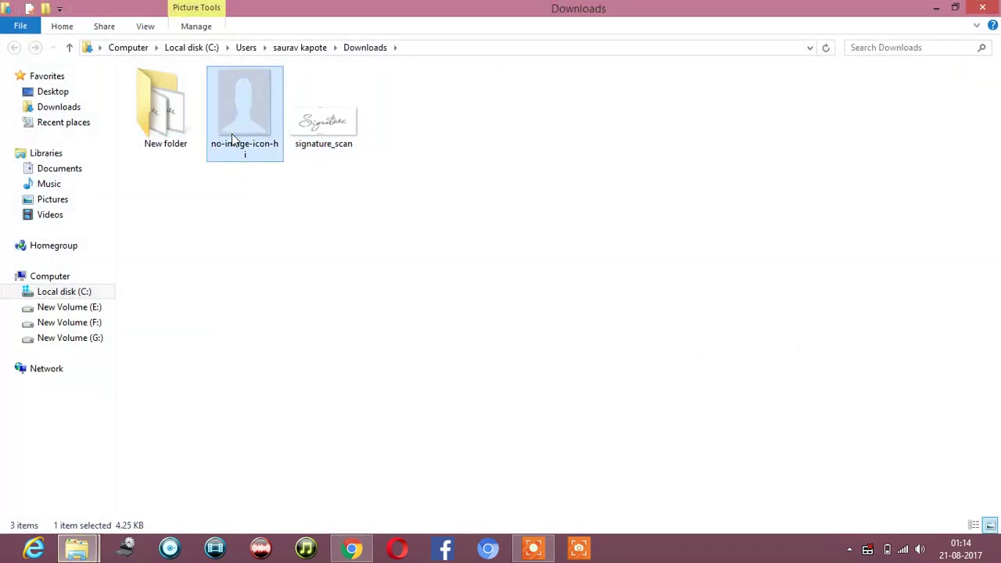
{"action": "right_click", "coordinate": [233, 138]}
{"action": "key", "text": "Down"}
{"action": "key", "text": "Down"}
{"action": "key", "text": "Down"}
{"action": "key", "text": "Down"}
{"action": "key", "text": "Down"}
{"action": "key", "text": "Down"}
{"action": "key", "text": "Down"}
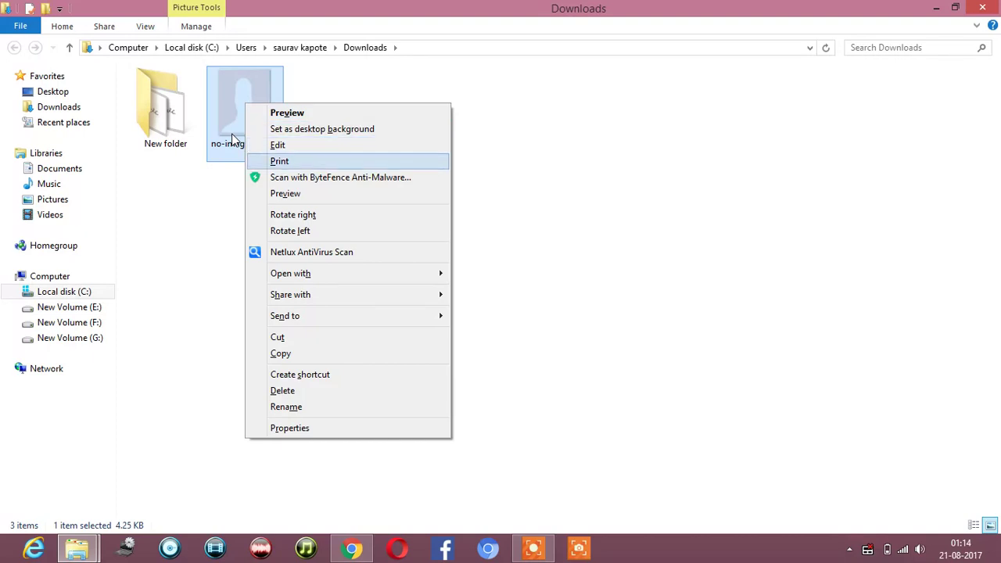
{"action": "key", "text": "Down"}
{"action": "key", "text": "Down"}
{"action": "key", "text": "Right"}
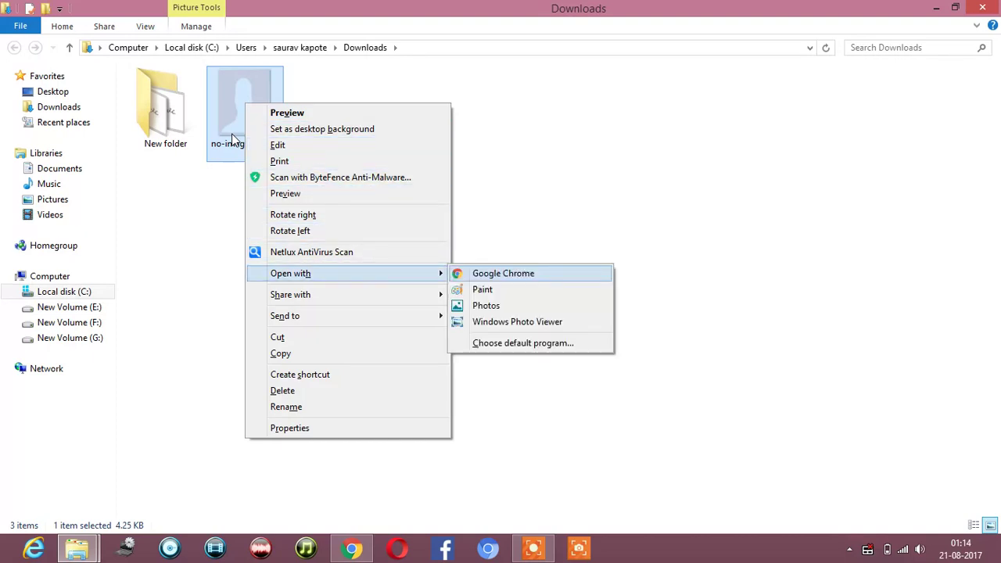
{"action": "key", "text": "Down"}
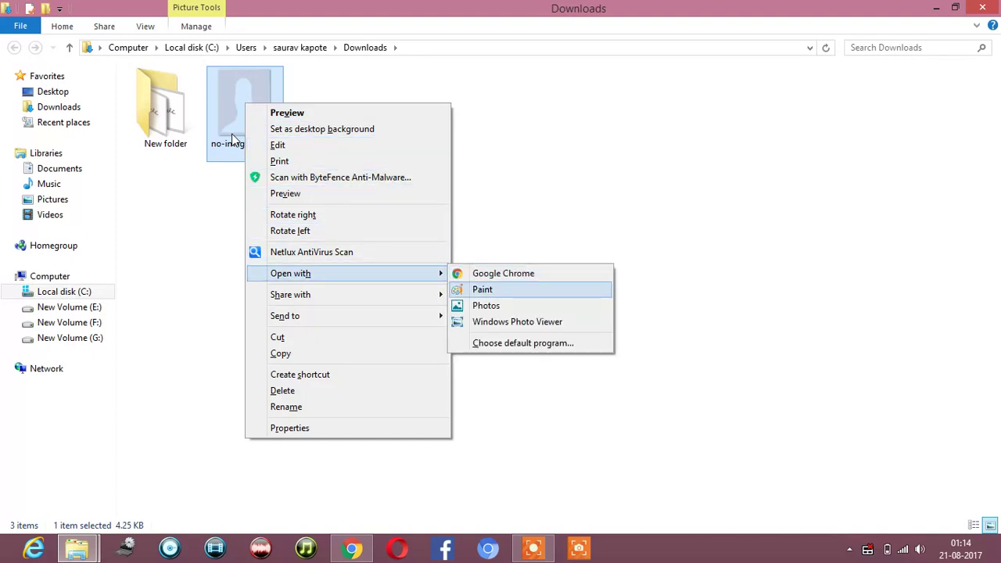
{"action": "key", "text": "Return"}
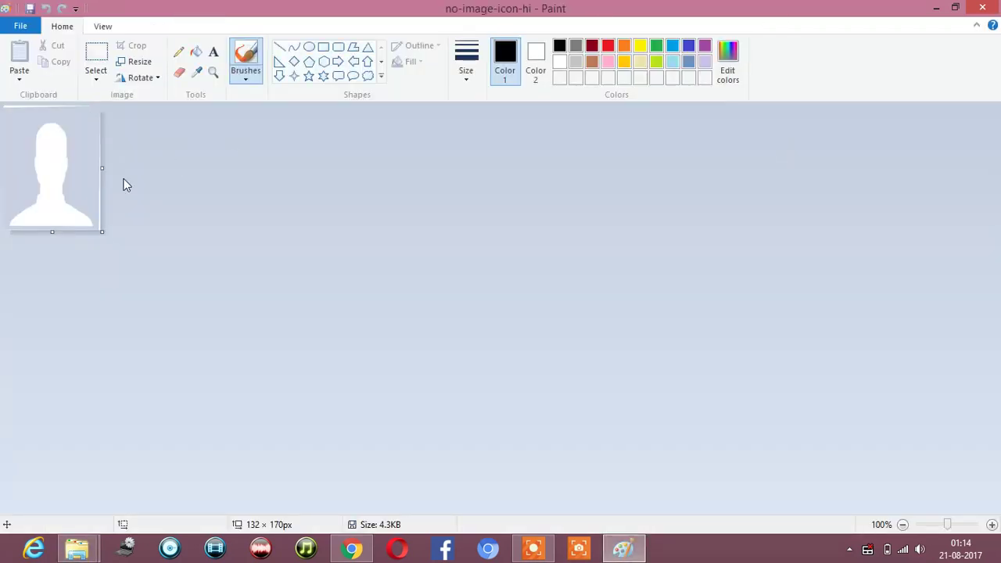
Extend the canvas to 132 × 256 px and paste signature_scan from Downloads.
{"action": "left_click_drag", "start_coordinate": [51, 234], "coordinate": [52, 295]}
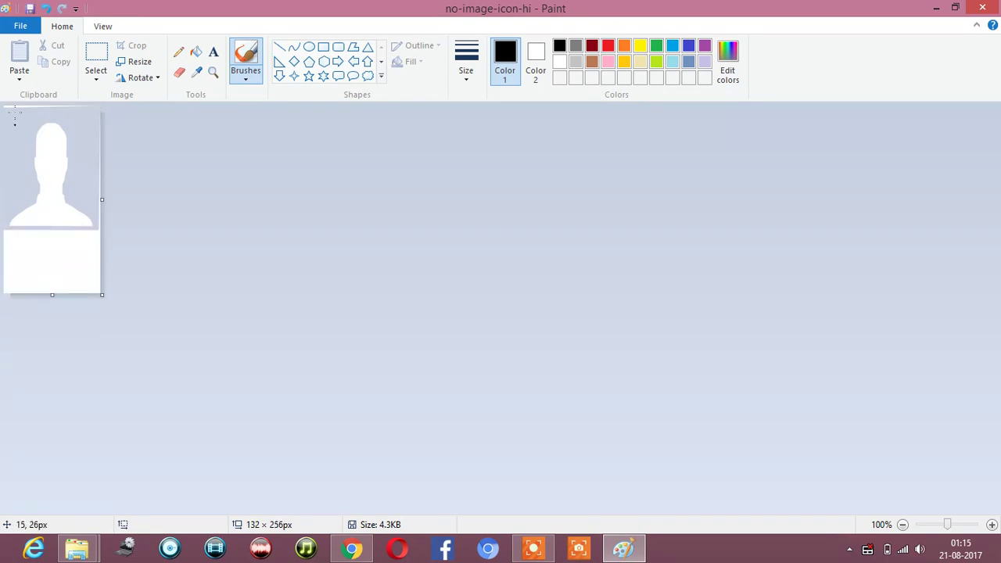
{"action": "left_click", "coordinate": [21, 80]}
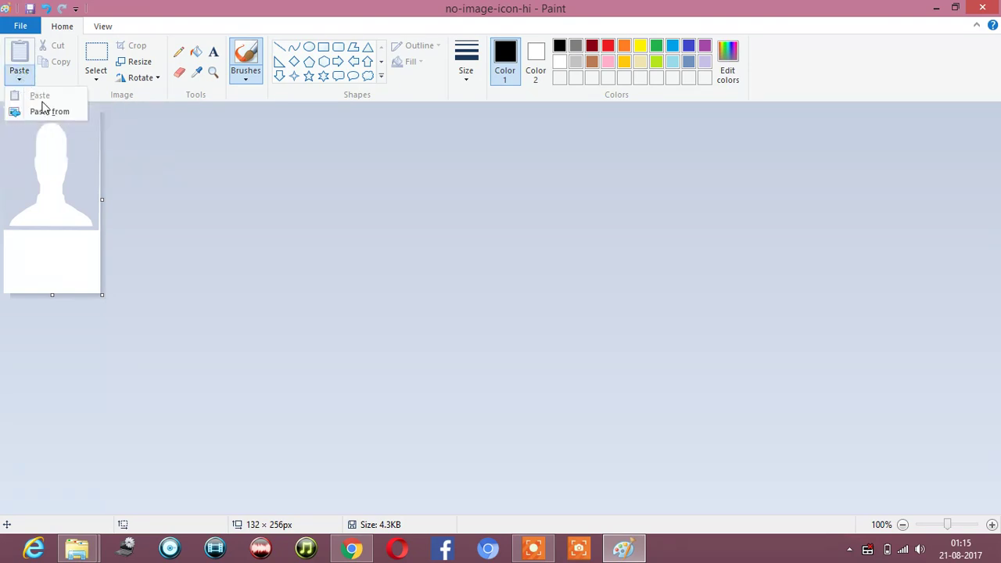
{"action": "left_click", "coordinate": [40, 110]}
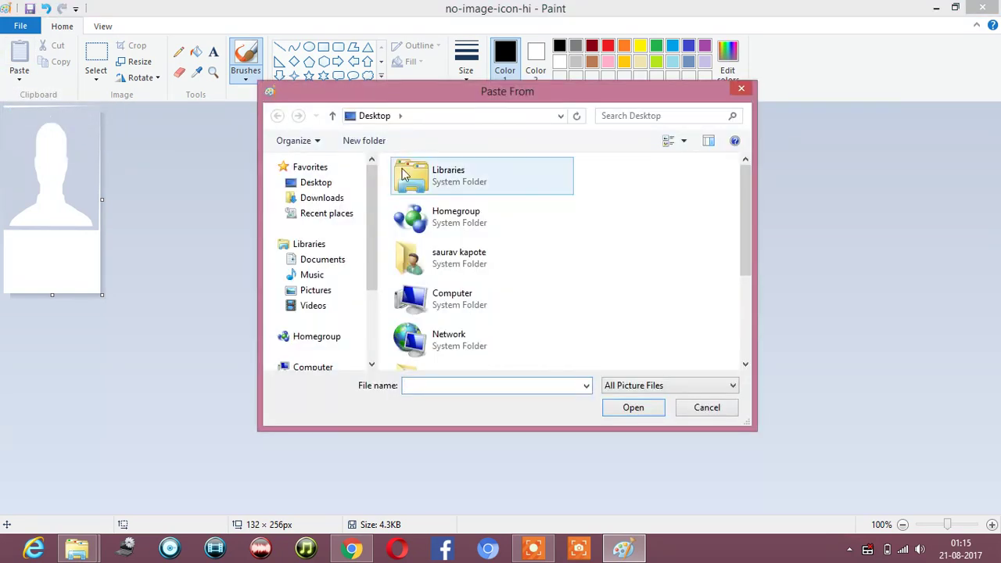
{"action": "left_click", "coordinate": [336, 202]}
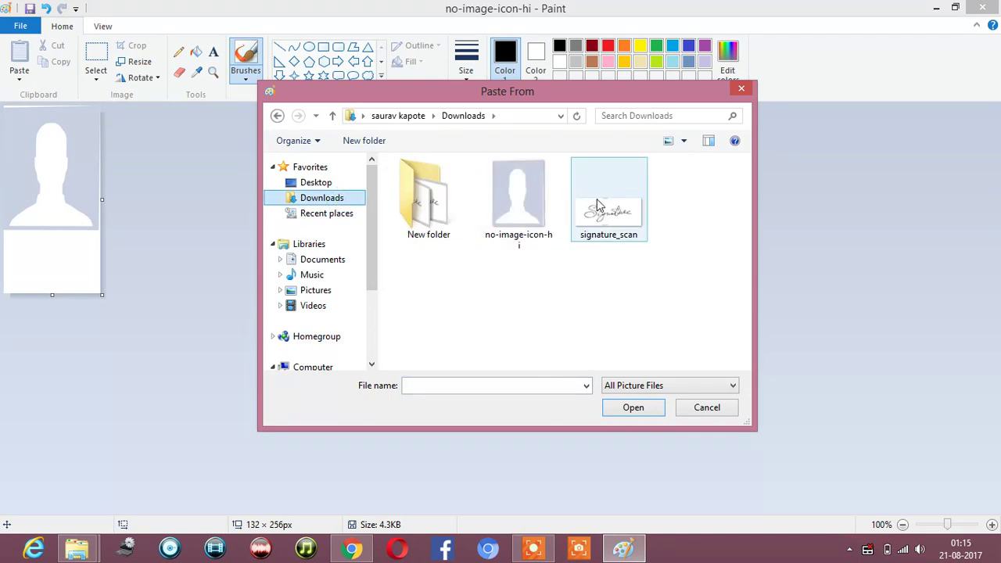
{"action": "left_click", "coordinate": [599, 205]}
Place the signature below the silhouette and trim the canvas to 132 × 227 px.
{"action": "left_click", "coordinate": [634, 407]}
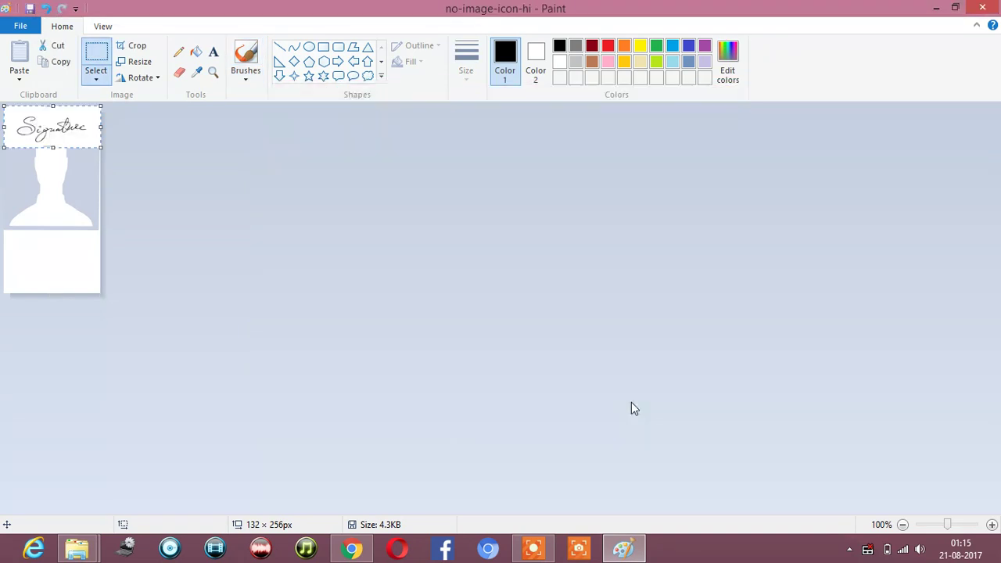
{"action": "mouse_move", "coordinate": [39, 124]}
{"action": "left_mouse_down"}
{"action": "mouse_move", "coordinate": [52, 243]}
{"action": "mouse_move", "coordinate": [44, 239]}
{"action": "left_mouse_up"}
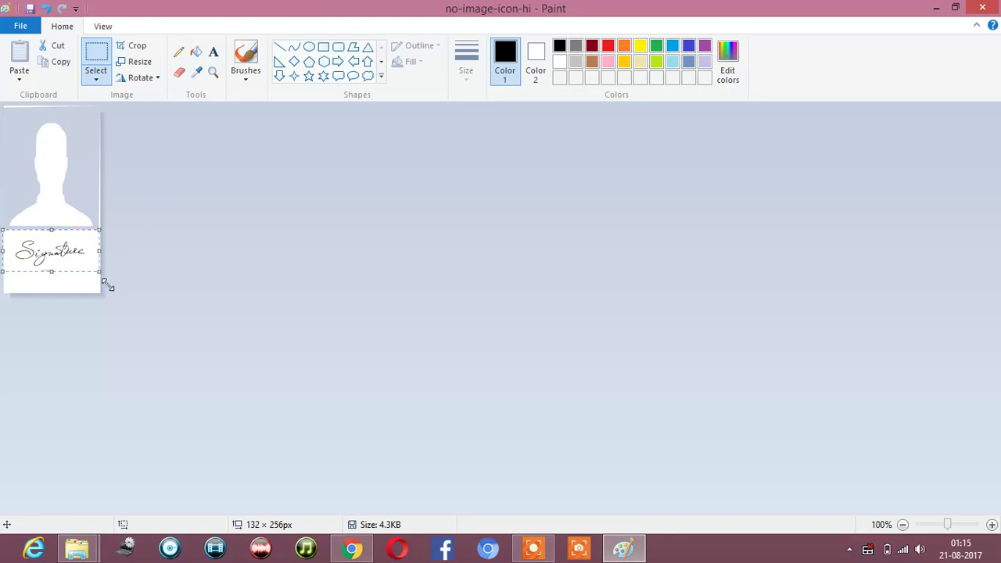
{"action": "left_click", "coordinate": [53, 180]}
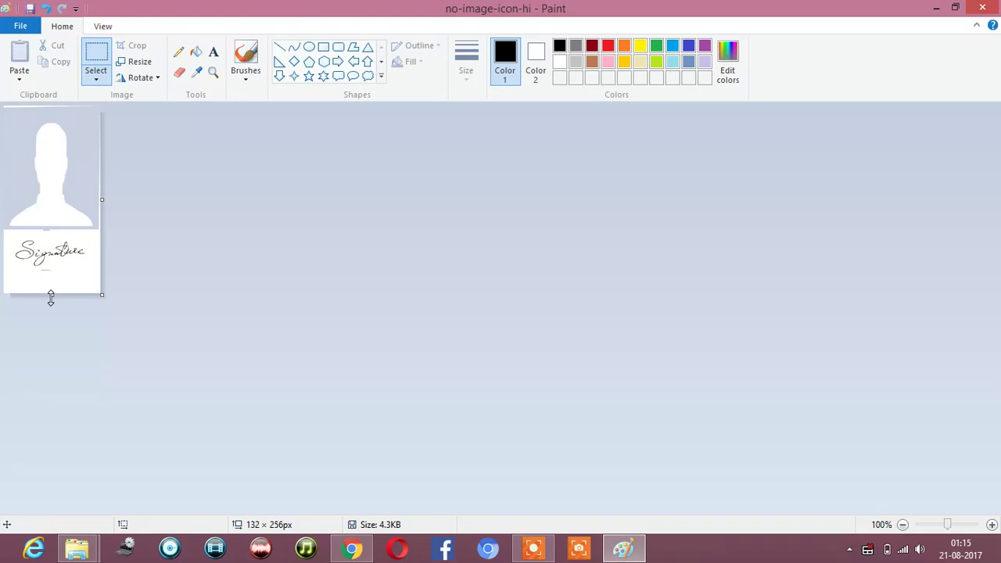
{"action": "left_click_drag", "start_coordinate": [51, 298], "coordinate": [51, 273]}
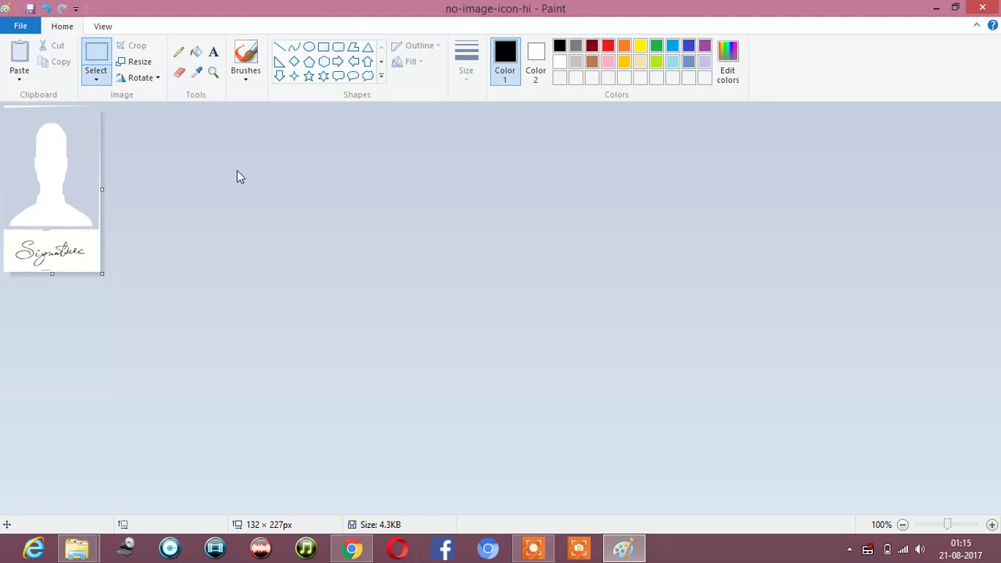
Save the merged picture as a PNG on the Desktop under a new name, accepting the transparency warning.
{"action": "left_click", "coordinate": [21, 26]}
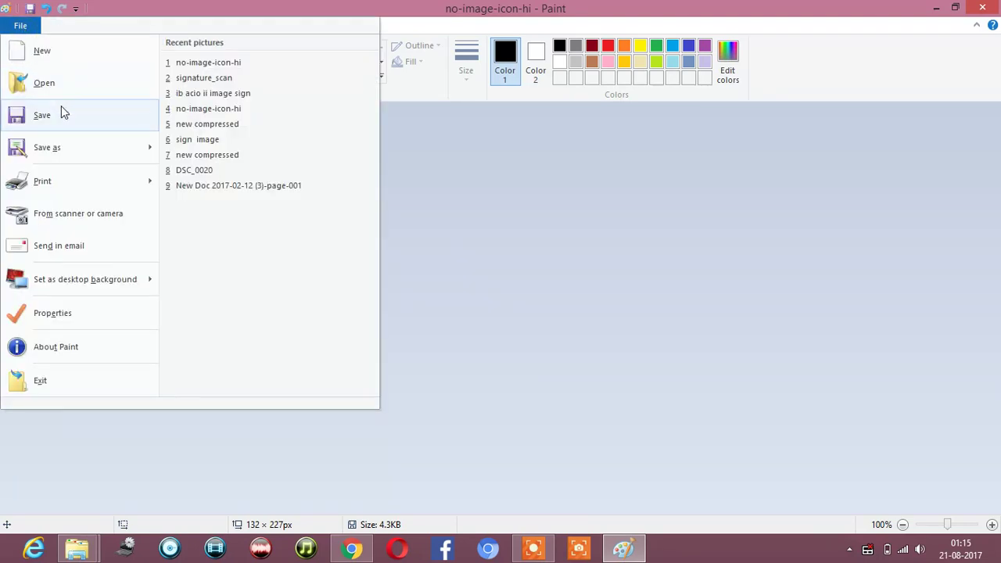
{"action": "left_click", "coordinate": [61, 132]}
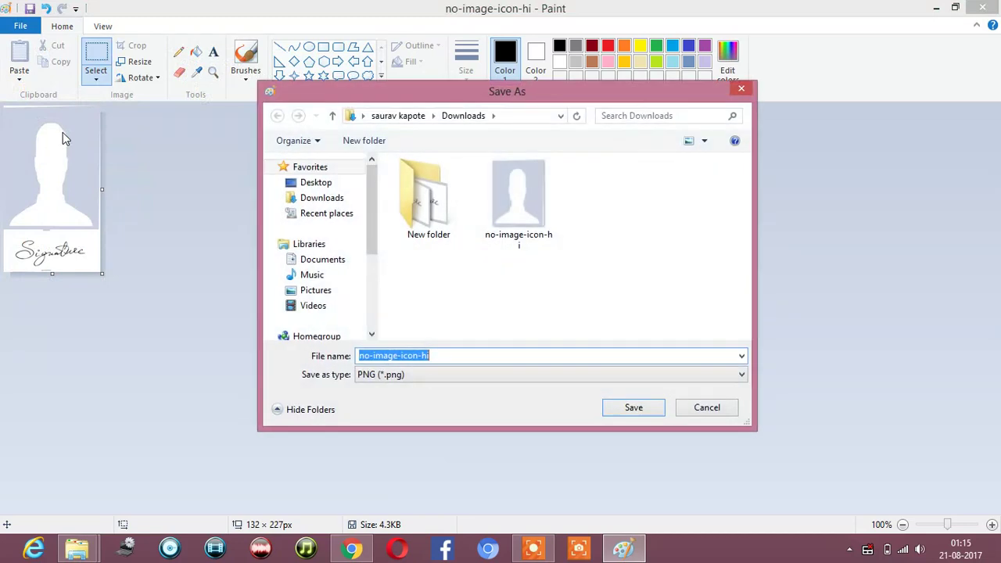
{"action": "left_click", "coordinate": [471, 357]}
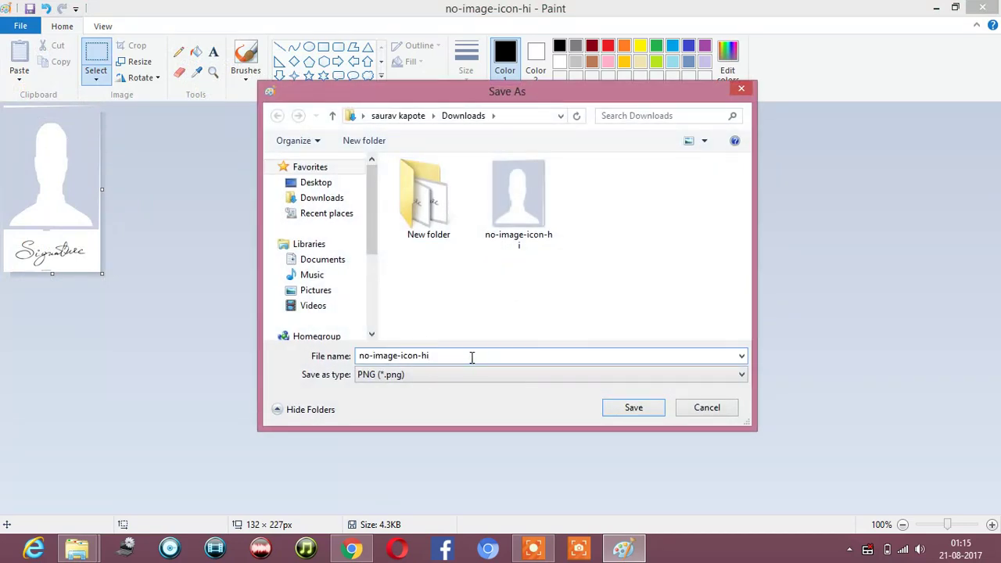
{"action": "key", "text": "BackSpace"}
{"action": "key", "text": "BackSpace"}
{"action": "key", "text": "BackSpace"}
{"action": "key", "text": "BackSpace"}
{"action": "key", "text": "BackSpace"}
{"action": "key", "text": "BackSpace"}
{"action": "key", "text": "BackSpace"}
{"action": "key", "text": "BackSpace"}
{"action": "key", "text": "BackSpace"}
{"action": "key", "text": "BackSpace"}
{"action": "key", "text": "BackSpace"}
{"action": "key", "text": "BackSpace"}
{"action": "key", "text": "BackSpace"}
{"action": "key", "text": "BackSpace"}
{"action": "key", "text": "BackSpace"}
{"action": "key", "text": "BackSpace"}
{"action": "type", "text": "saurav"}
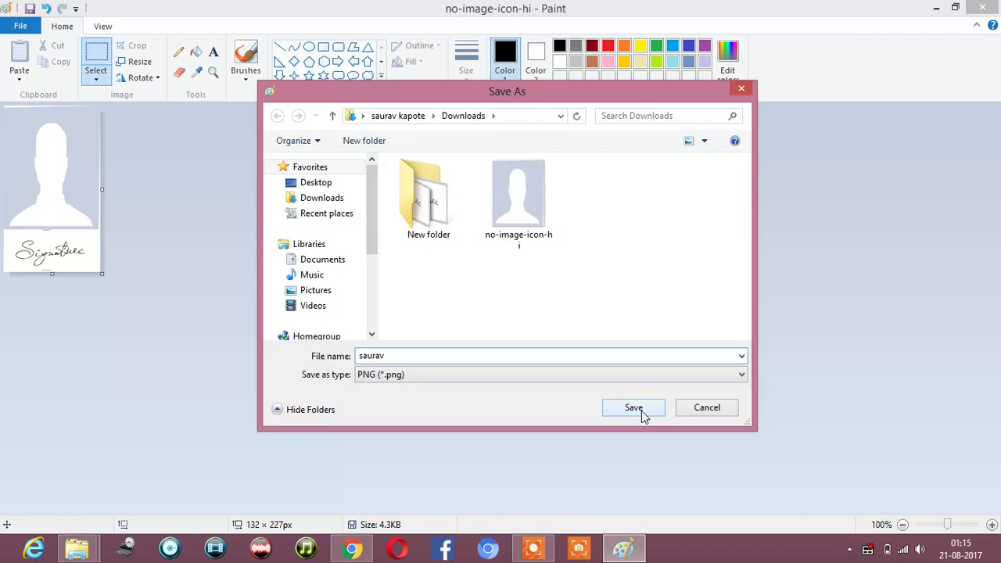
{"action": "left_click", "coordinate": [327, 183]}
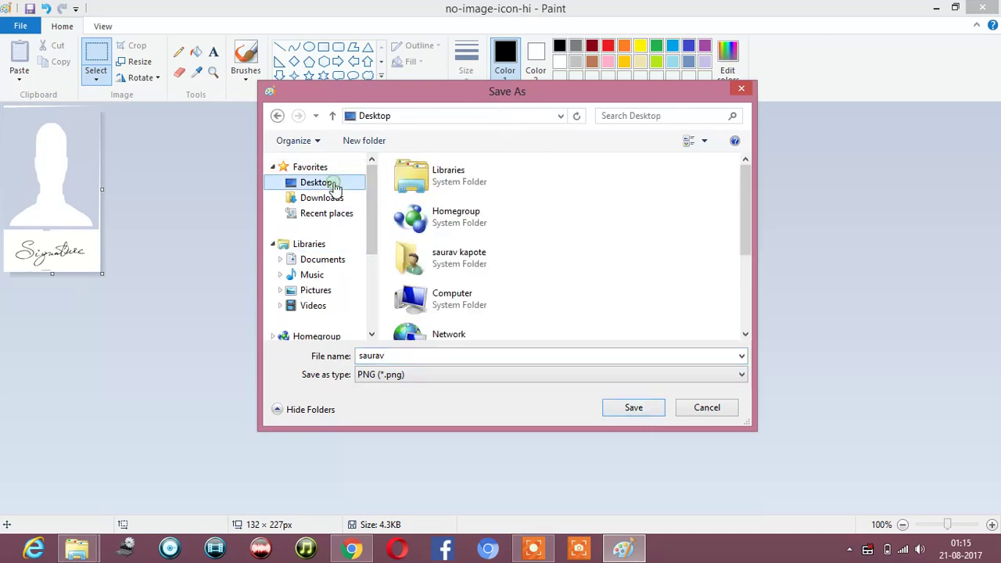
{"action": "left_click", "coordinate": [615, 407]}
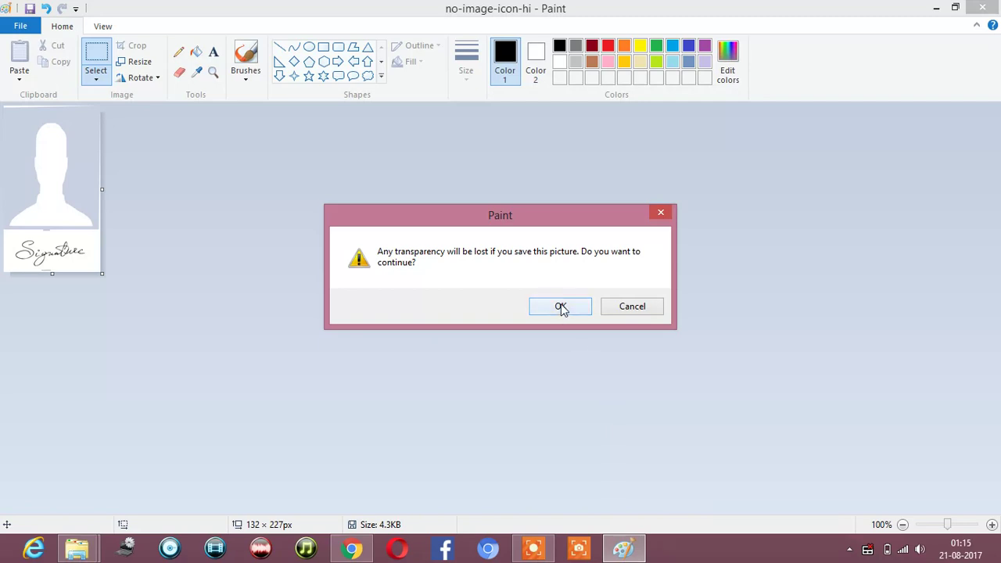
{"action": "left_click", "coordinate": [559, 306]}
Close Paint and the Downloads folder, and minimize the browser to reveal the desktop.
{"action": "left_click", "coordinate": [995, 7]}
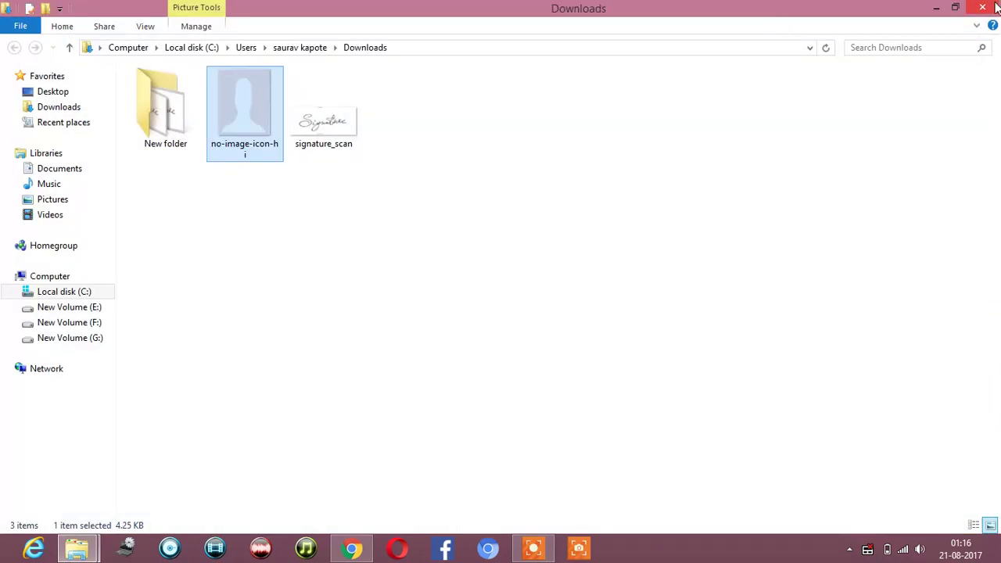
{"action": "left_click", "coordinate": [989, 7]}
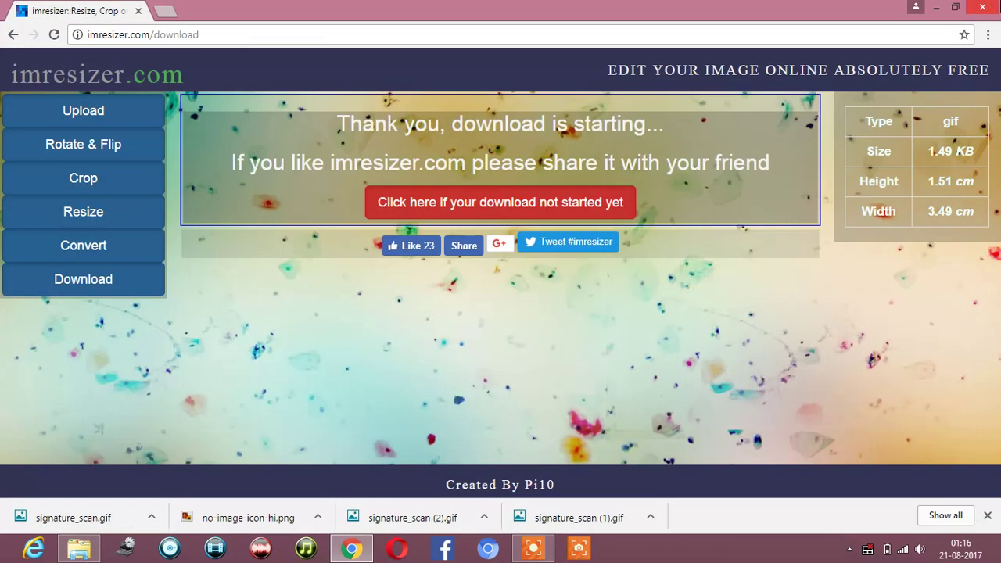
{"action": "left_click", "coordinate": [936, 7]}
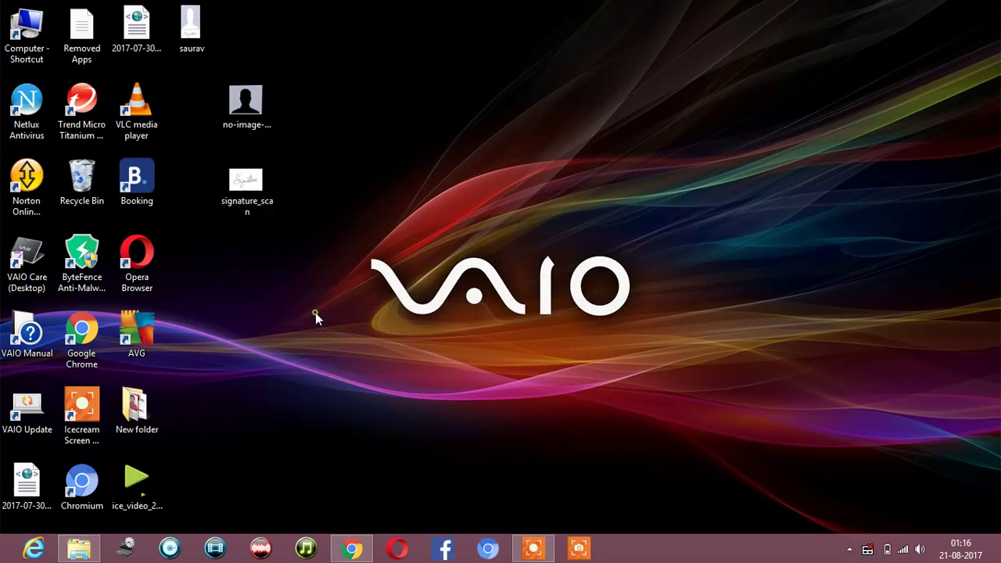
Preview the saved photo-with-signature image from the desktop in Photo Viewer, then close it.
{"action": "left_click", "coordinate": [200, 52]}
{"action": "double_click", "coordinate": [201, 52]}
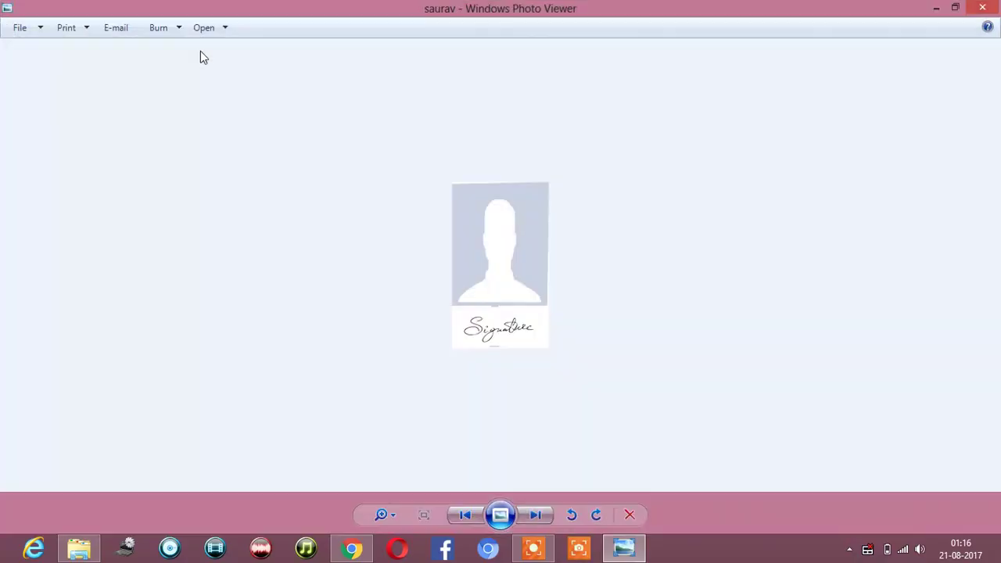
{"action": "left_click", "coordinate": [982, 7]}
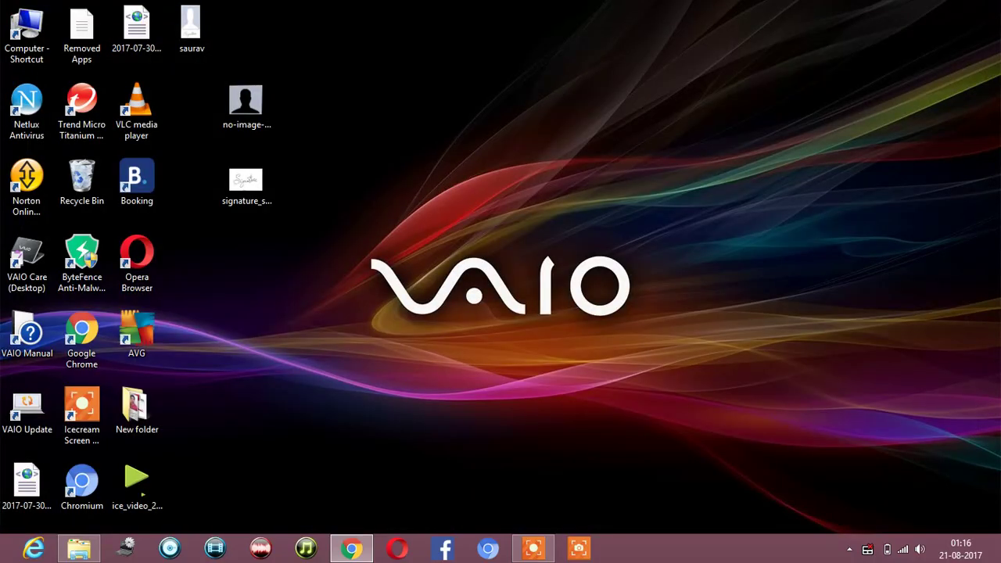
{"action": "mouse_move", "coordinate": [364, 551]}
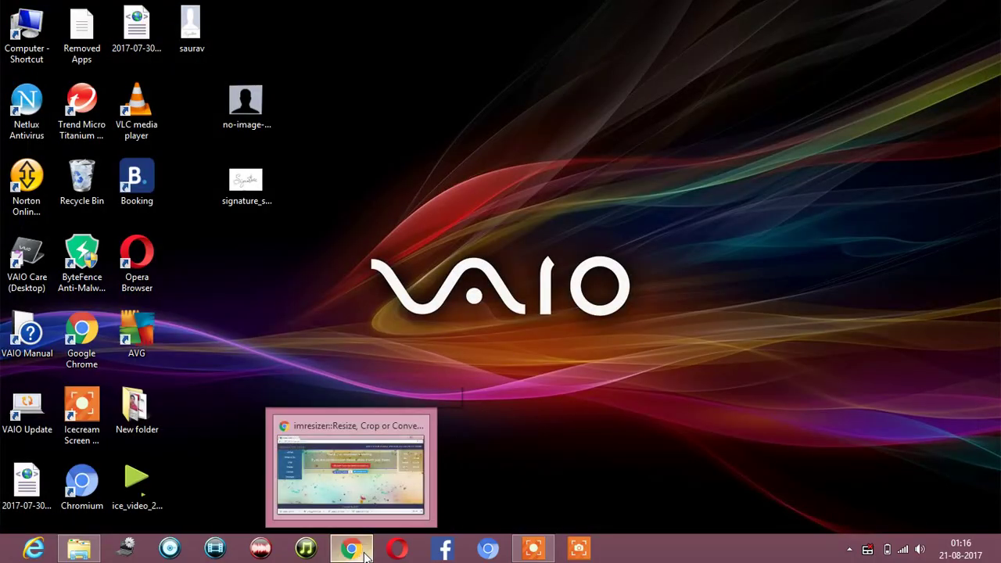